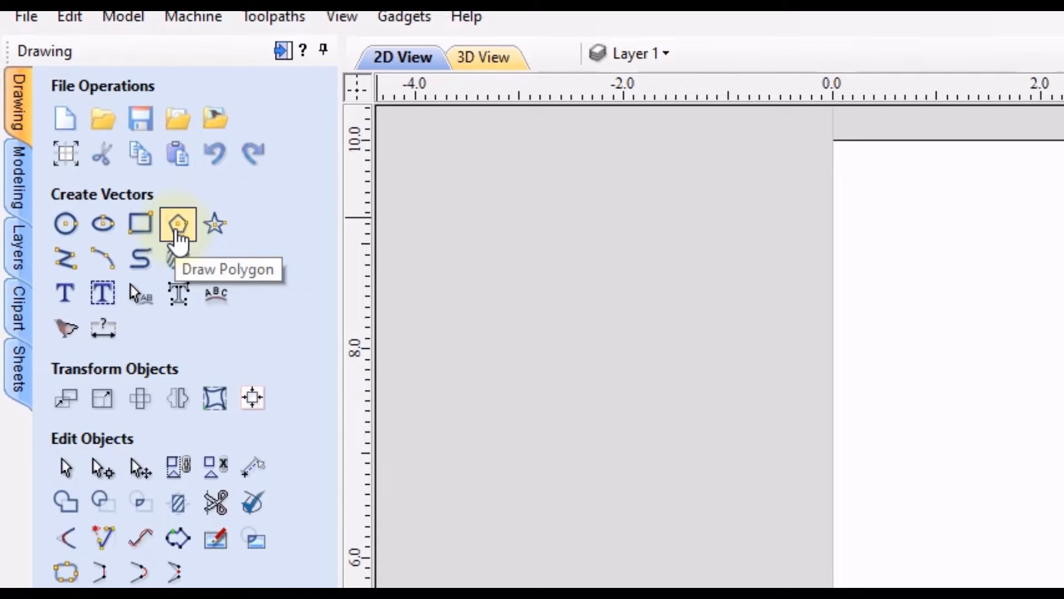
Draw a six-sided polygon centred at X 5.0, Y 5.0 with a radius of about 3.45 inches
{"action": "left_click", "coordinate": [177, 228]}
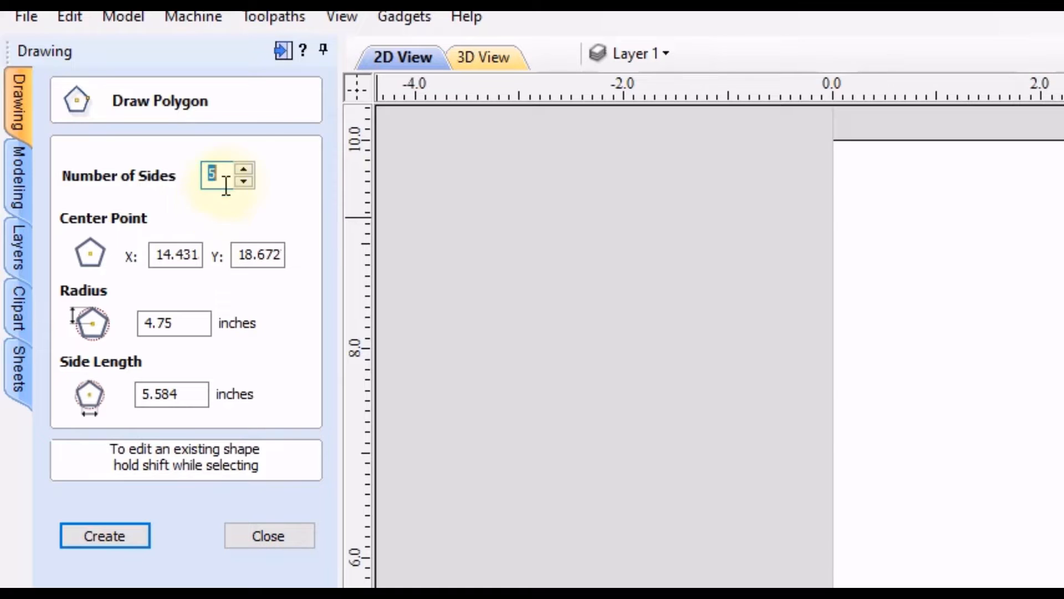
{"action": "left_click", "coordinate": [244, 168]}
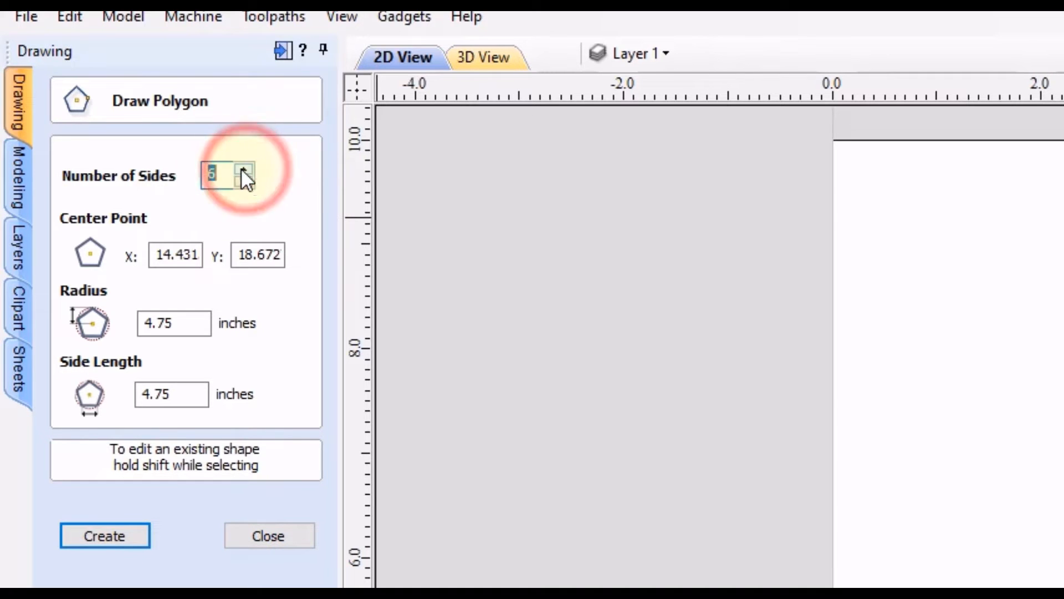
{"action": "double_click", "coordinate": [211, 172]}
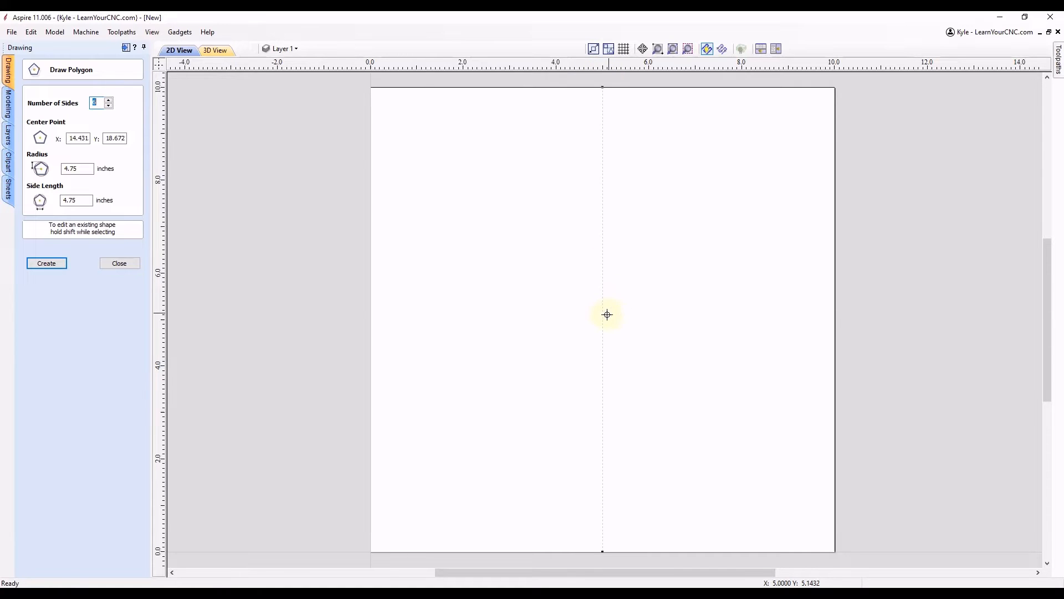
{"action": "left_click_drag", "start_coordinate": [604, 320], "coordinate": [605, 159]}
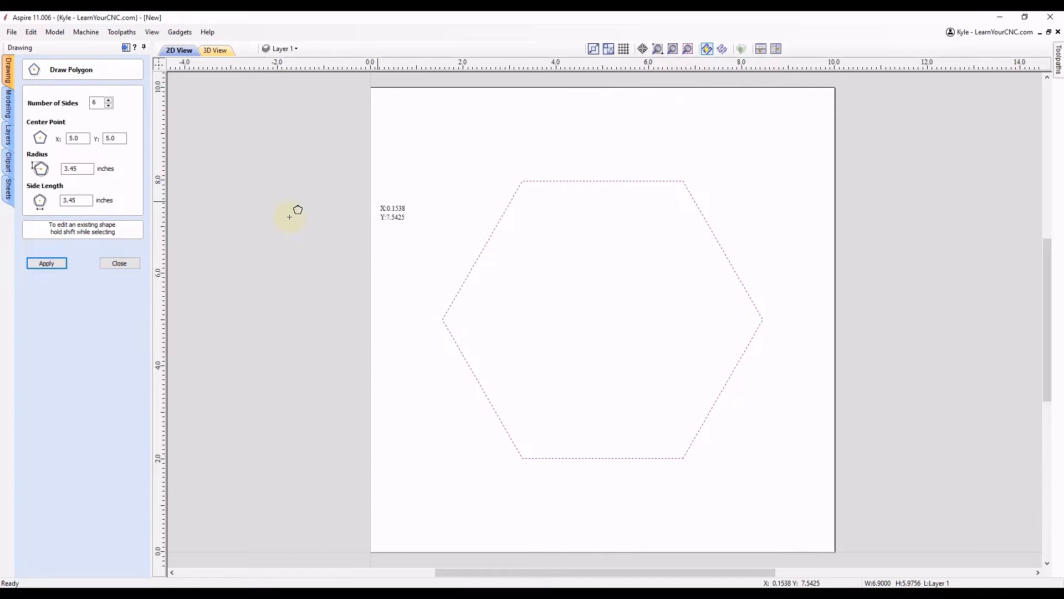
{"action": "left_click", "coordinate": [119, 264]}
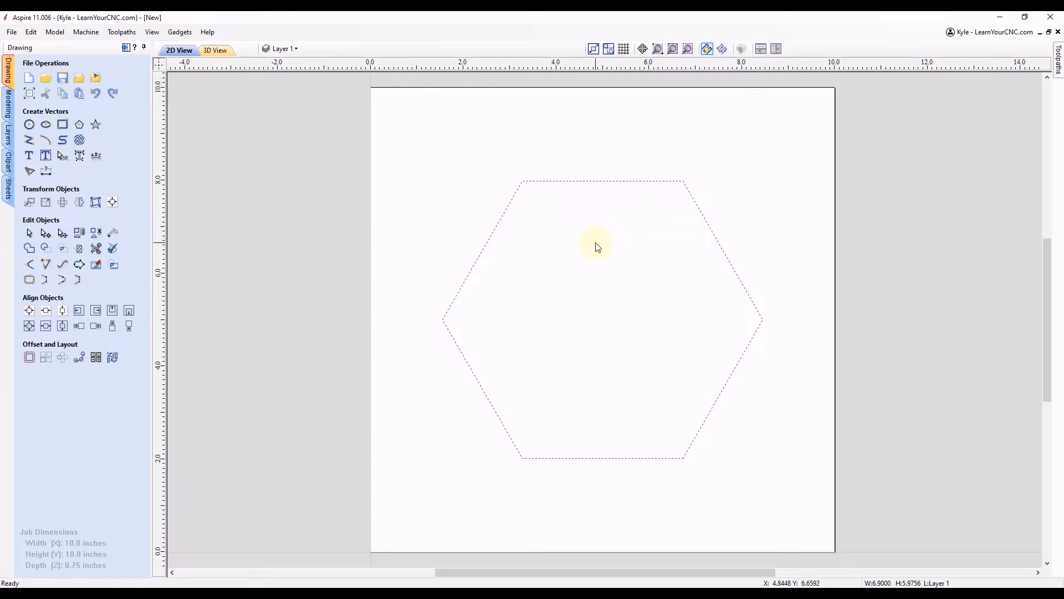
Convert all six straight sides of the hexagon to arcs in node editing to form flower petals
{"action": "key", "text": "n"}
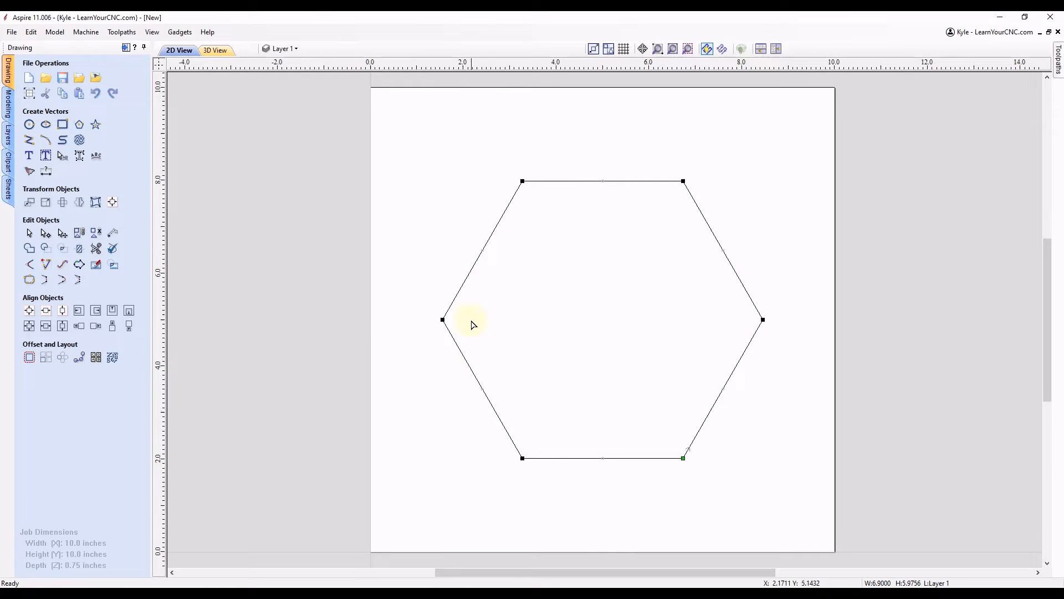
{"action": "right_click", "coordinate": [561, 185]}
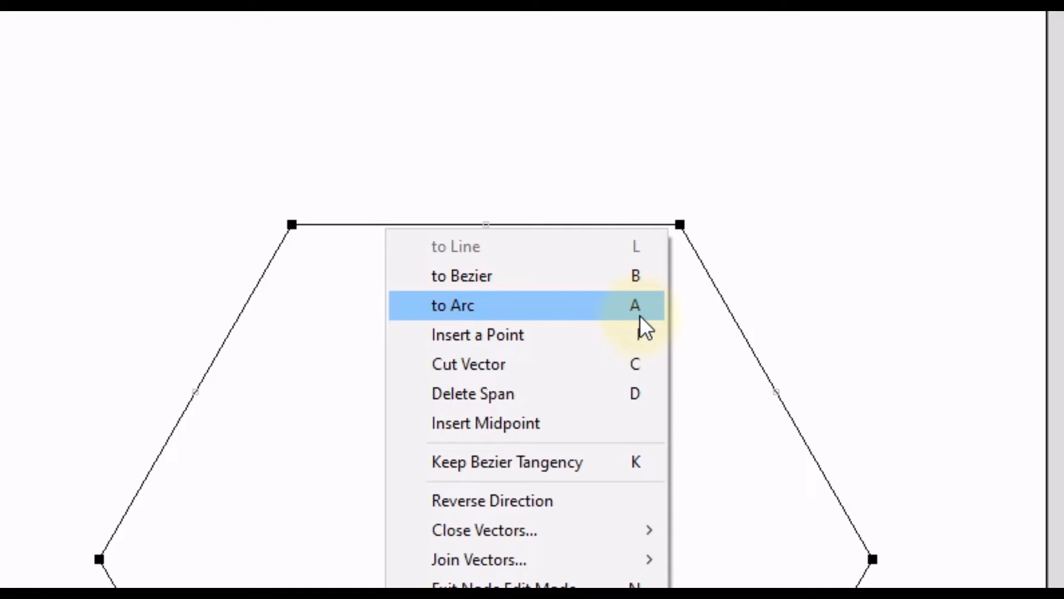
{"action": "left_click", "coordinate": [449, 307]}
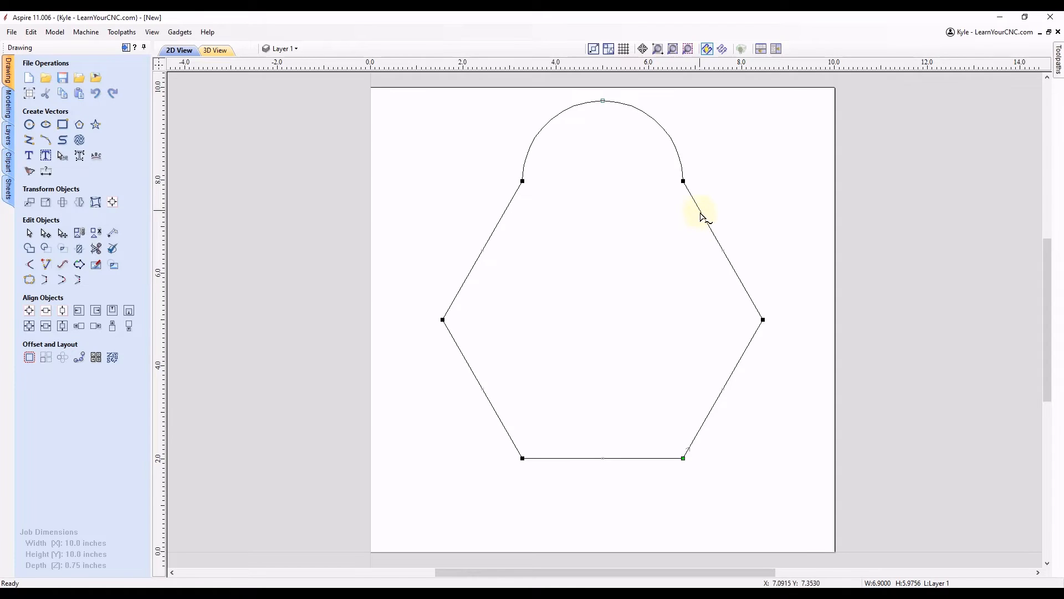
{"action": "key", "text": "a"}
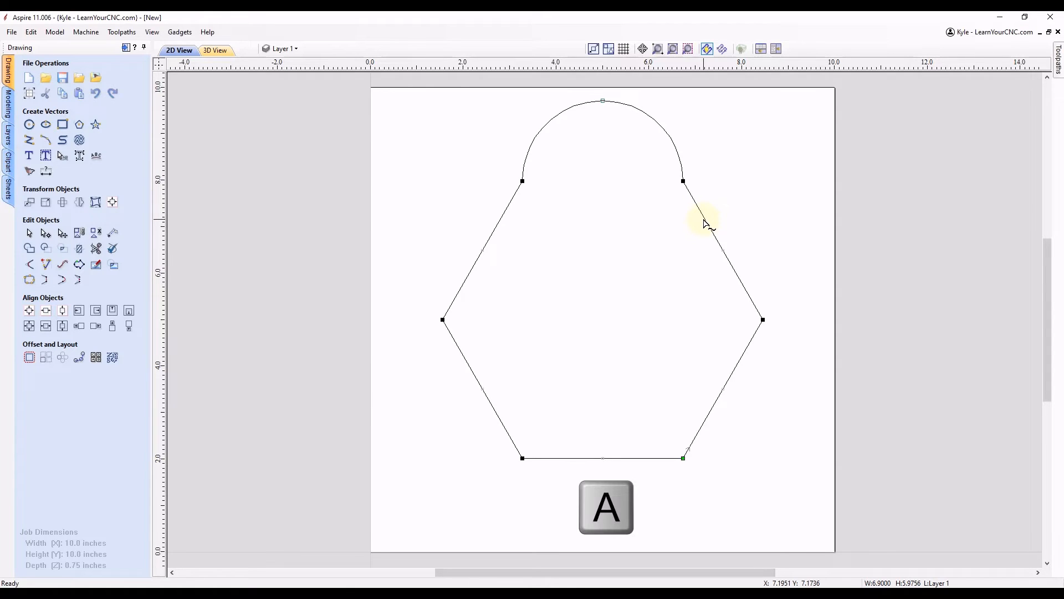
{"action": "key", "text": "a"}
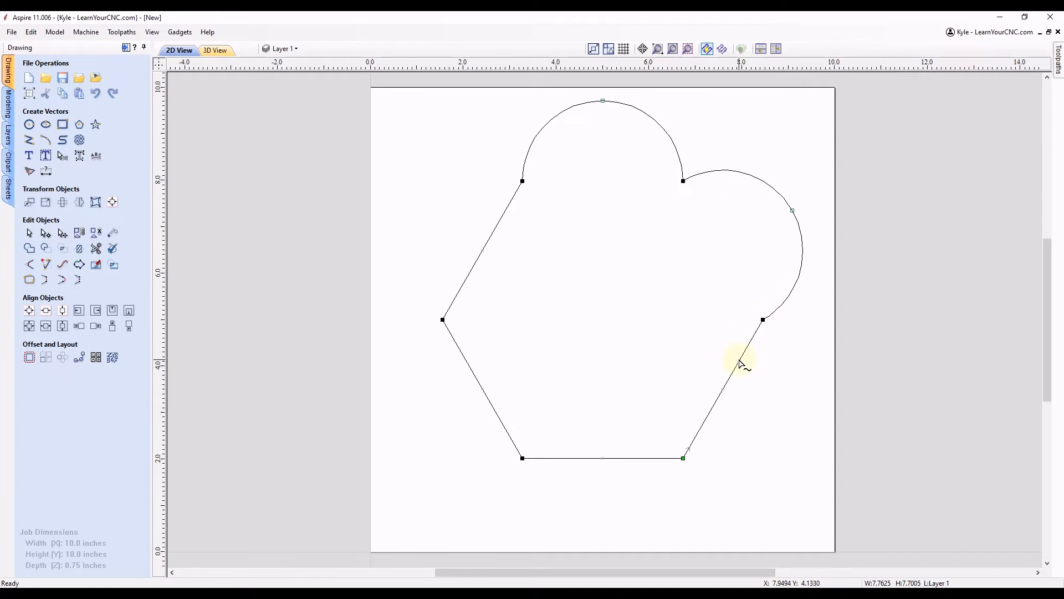
{"action": "key", "text": "a"}
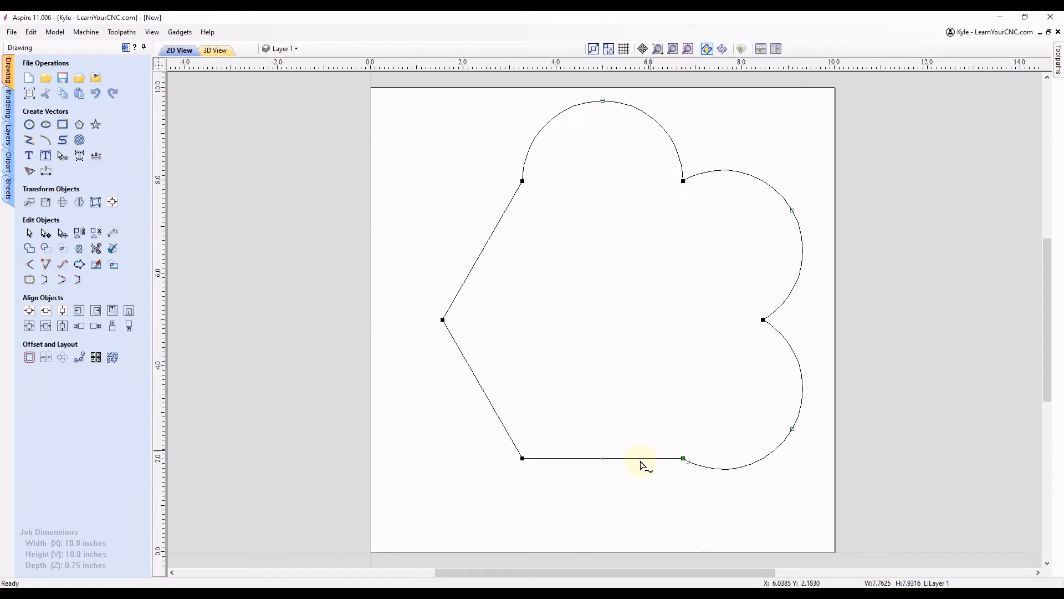
{"action": "key", "text": "a"}
{"action": "key", "text": "a"}
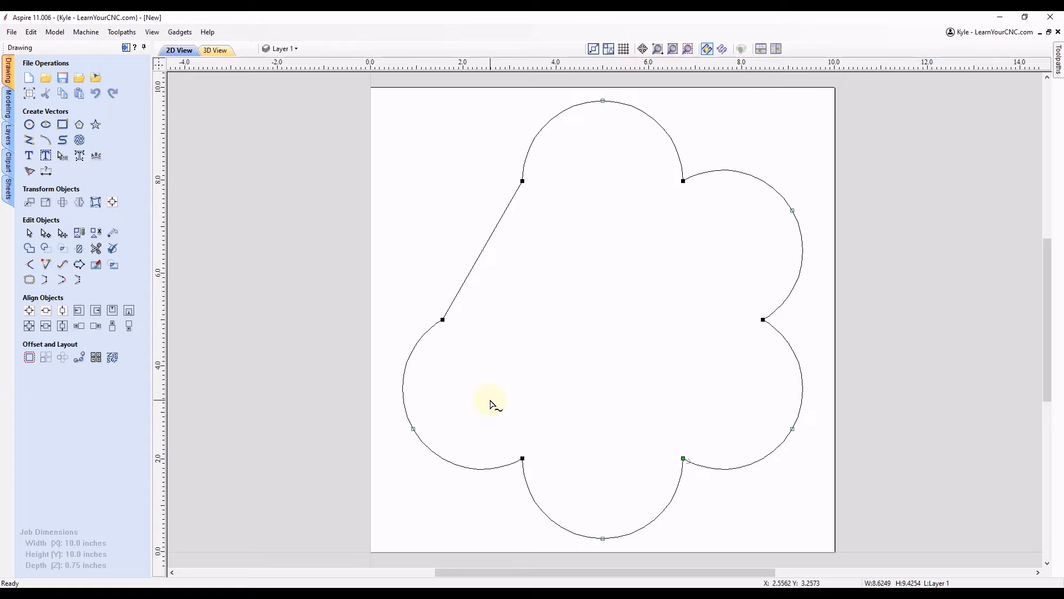
{"action": "key", "text": "a"}
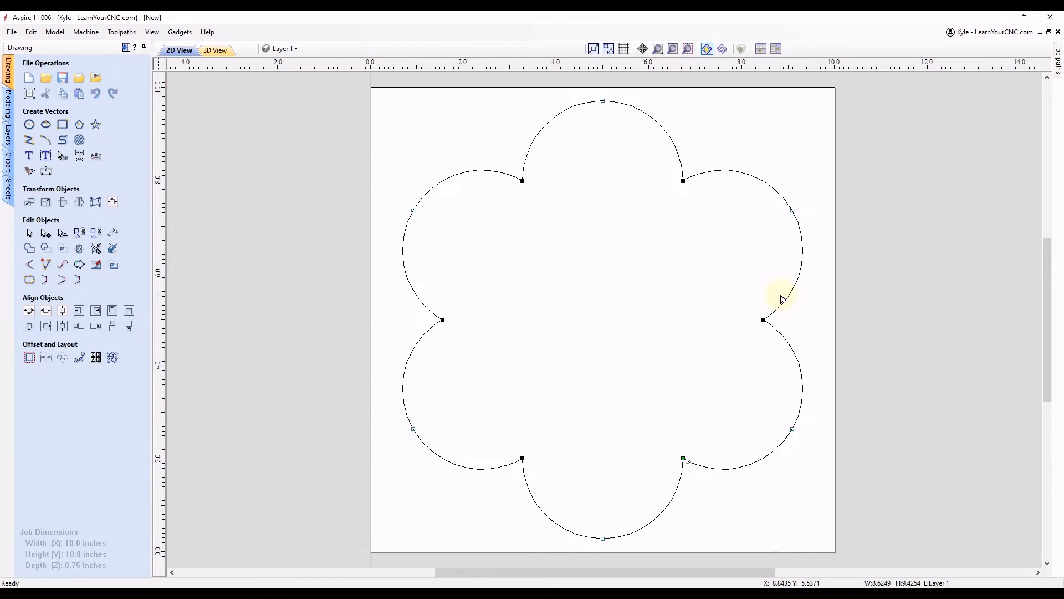
{"action": "key", "text": "Escape"}
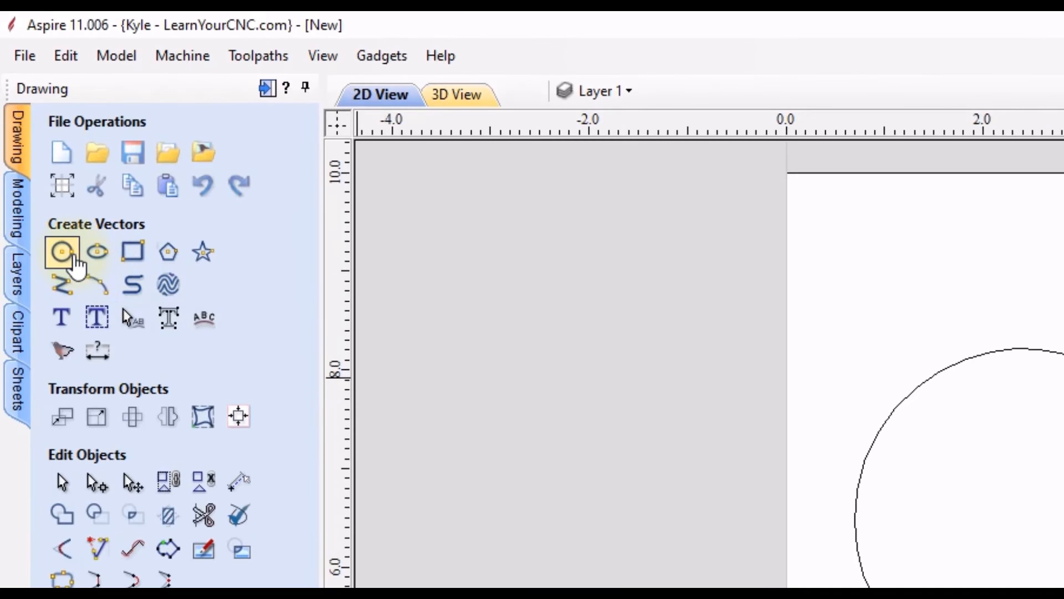
Draw a circle of about 4.8 inches diameter centred at X 5.0, Y 5.0 inside the flower and deselect it
{"action": "left_click", "coordinate": [71, 256]}
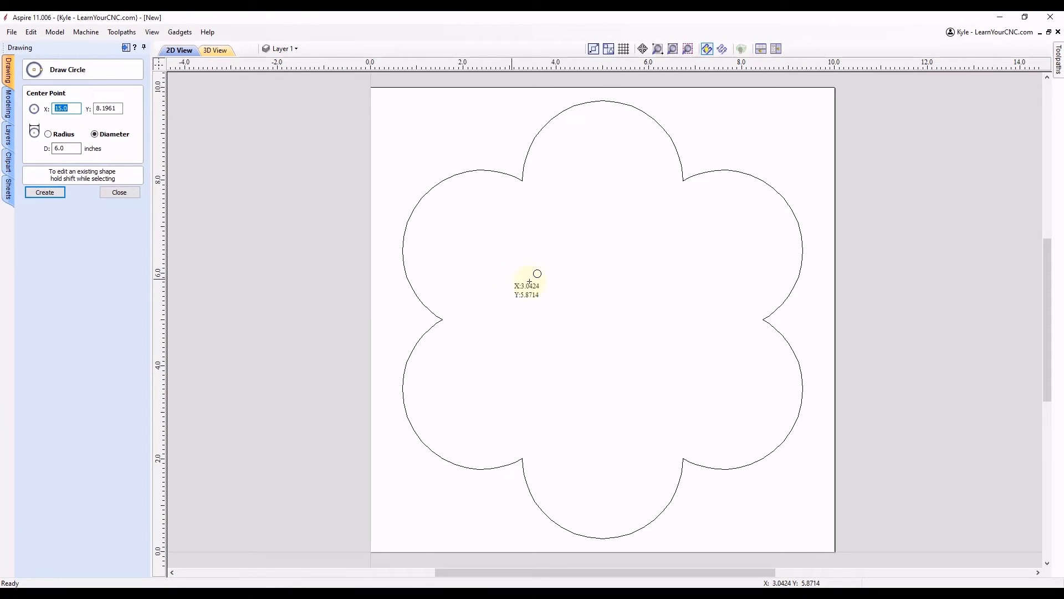
{"action": "left_click", "coordinate": [603, 320]}
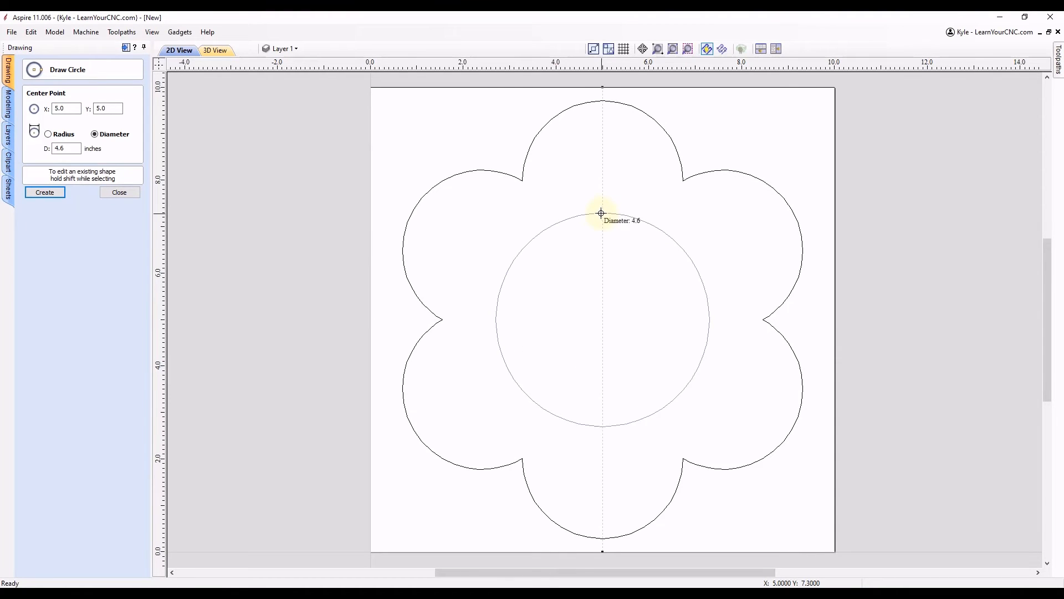
{"action": "left_click", "coordinate": [602, 209]}
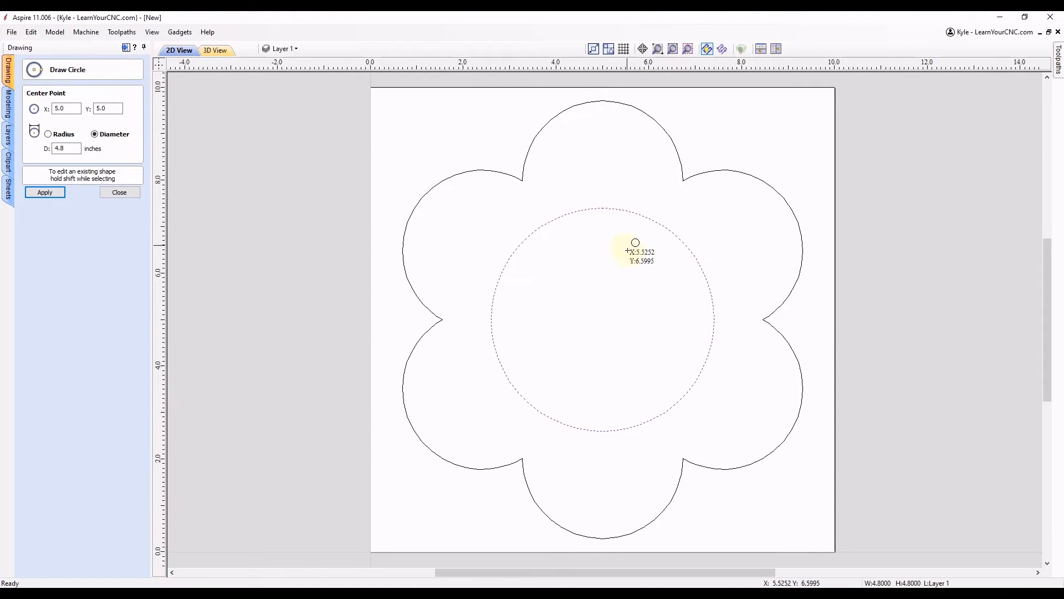
{"action": "left_click", "coordinate": [113, 194]}
{"action": "left_click", "coordinate": [566, 283]}
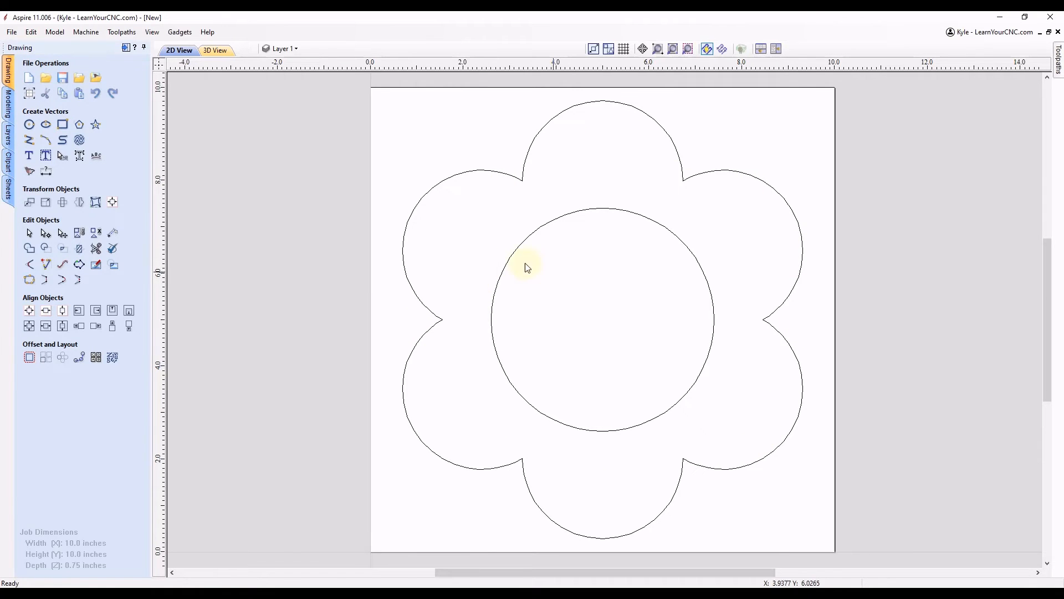
Calculate a pocket toolpath for the centre circle with a 0.125-inch cut depth and the 1/4" end mill, and preview its cut
{"action": "left_click", "coordinate": [125, 48]}
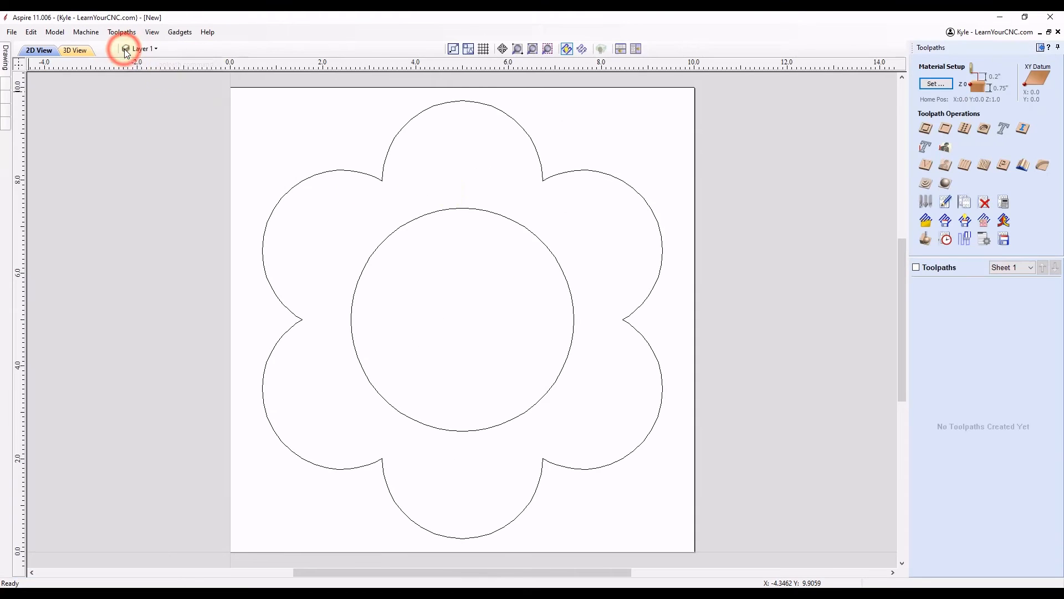
{"action": "left_click", "coordinate": [547, 247]}
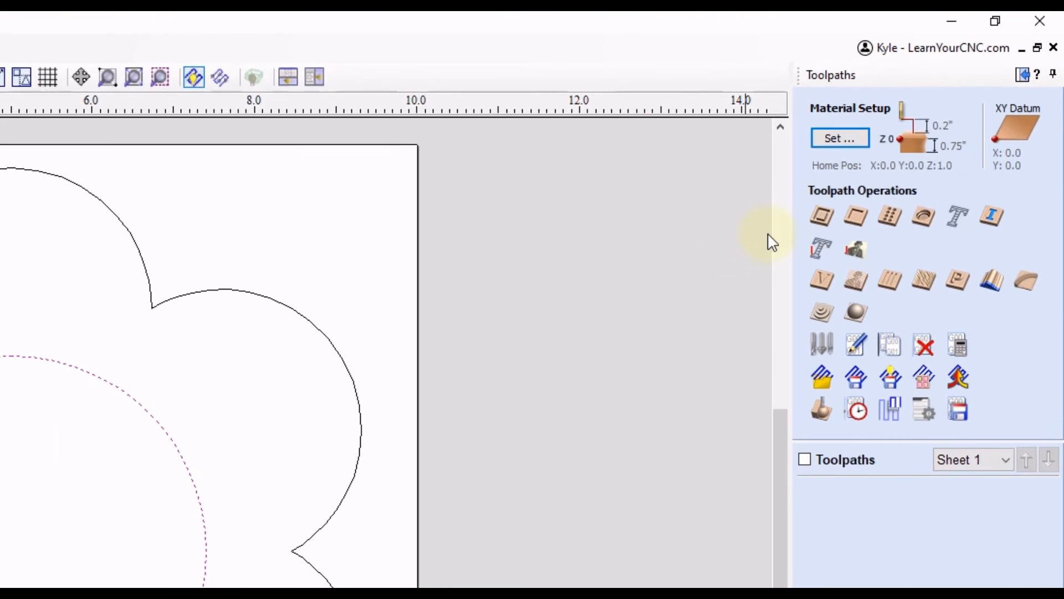
{"action": "left_click", "coordinate": [854, 233]}
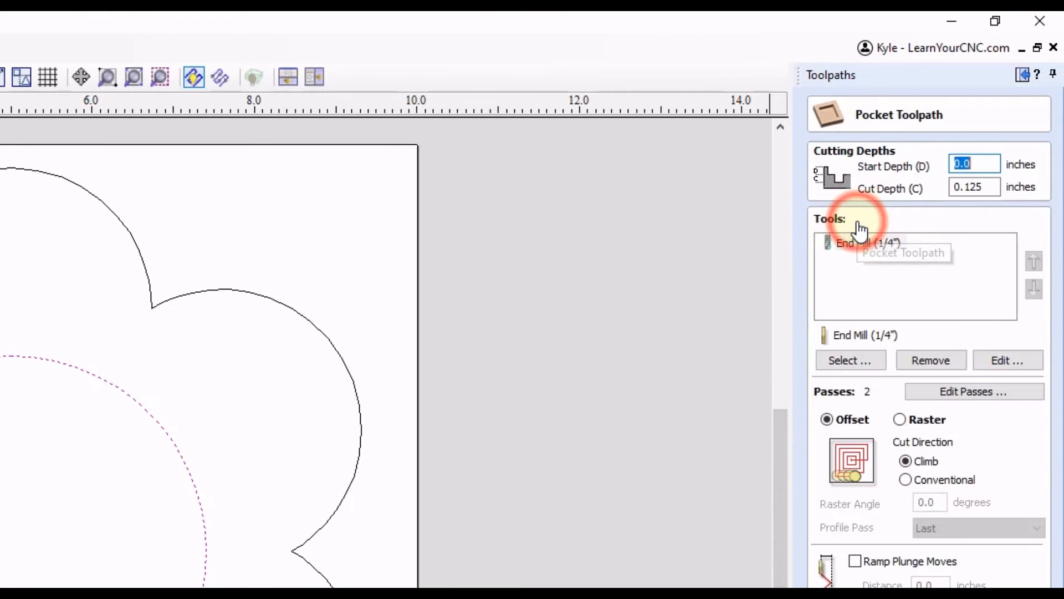
{"action": "left_click", "coordinate": [998, 189]}
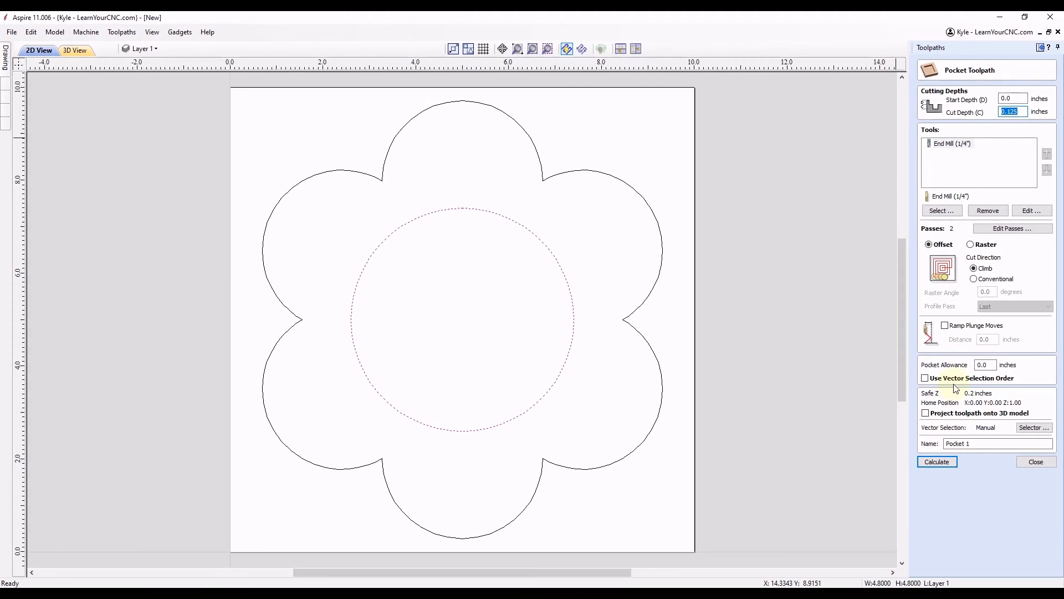
{"action": "left_click", "coordinate": [937, 462]}
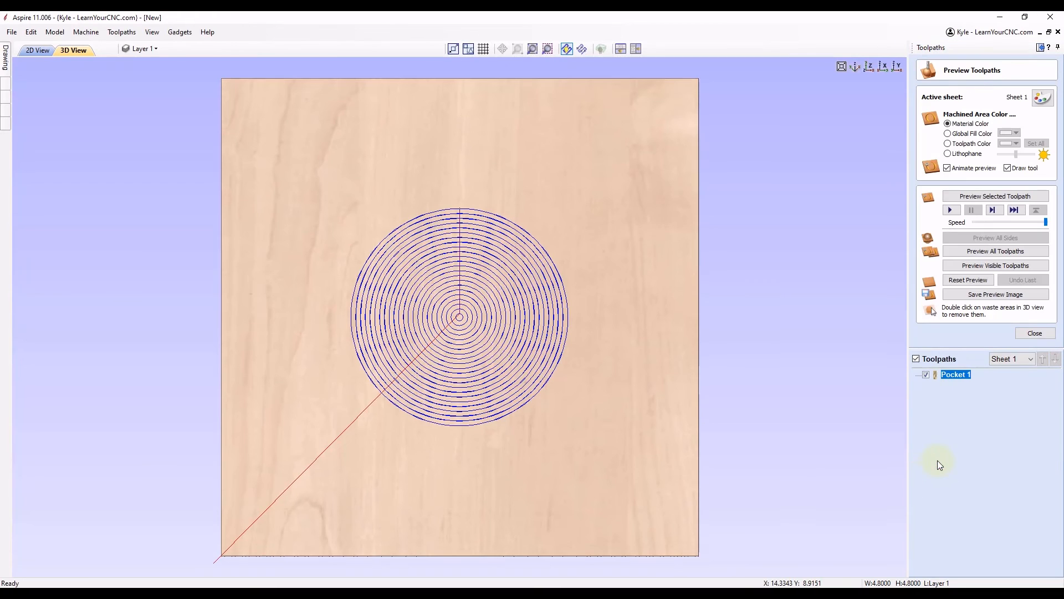
{"action": "left_click", "coordinate": [976, 196]}
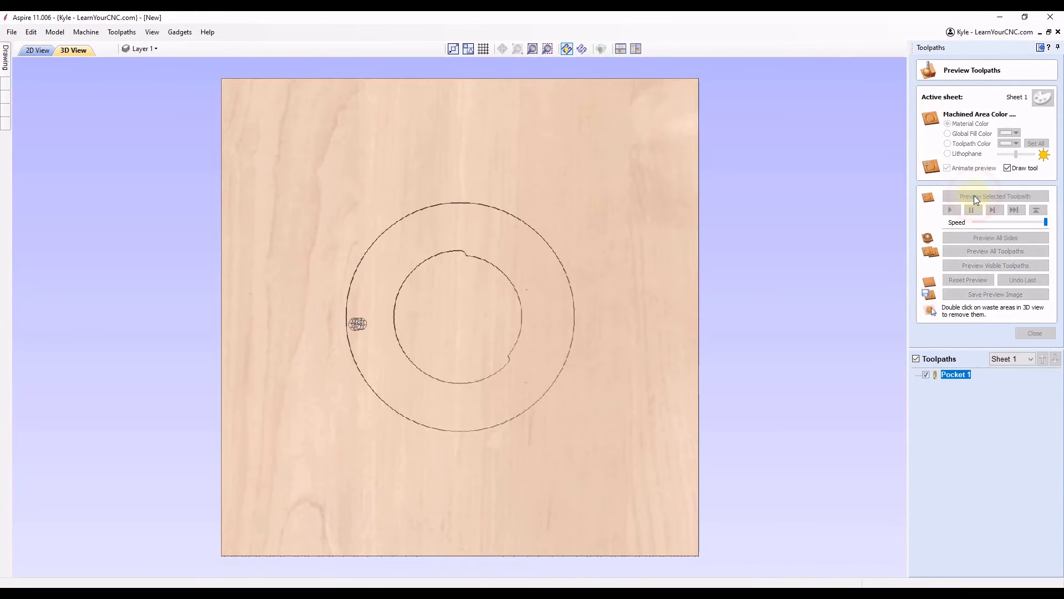
Calculate a 2D profile toolpath outside the flower outline with a 0.75-inch cut depth and the 1/4" end mill, and preview its cut
{"action": "left_click", "coordinate": [43, 51]}
{"action": "left_click", "coordinate": [525, 120]}
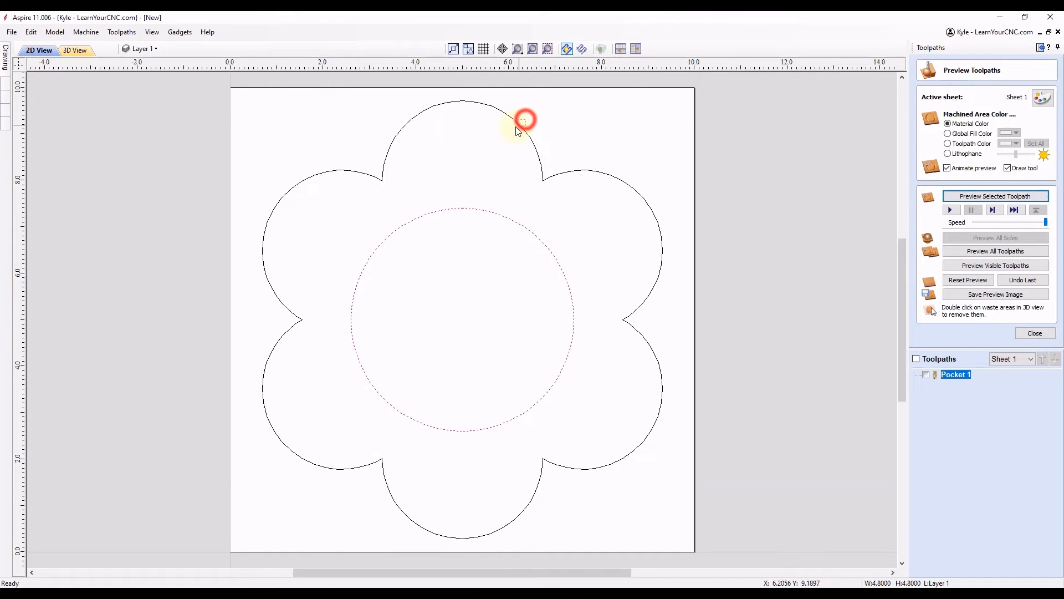
{"action": "left_click", "coordinate": [1029, 335]}
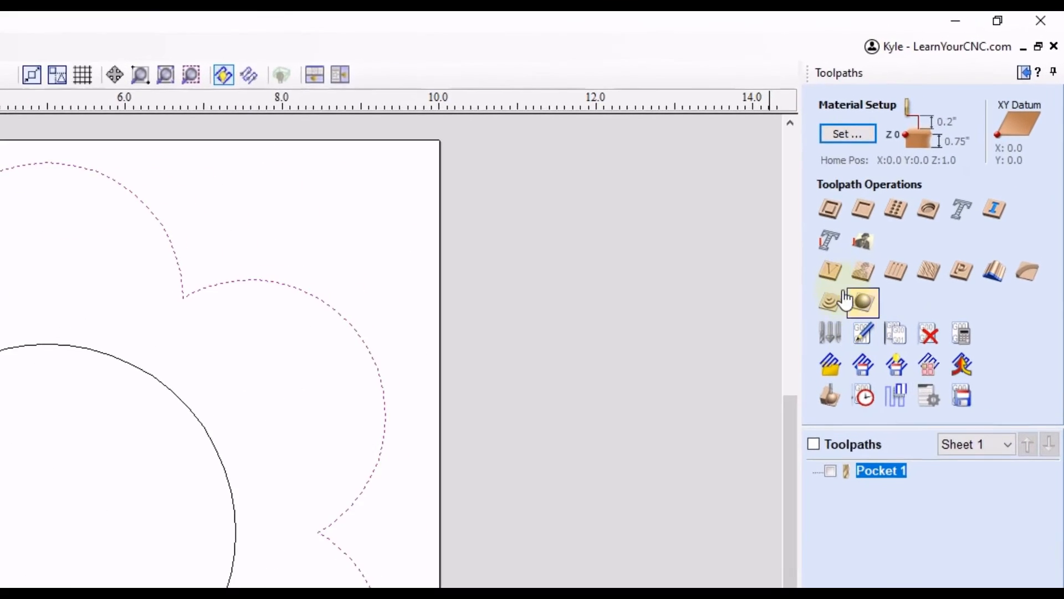
{"action": "left_click", "coordinate": [821, 217]}
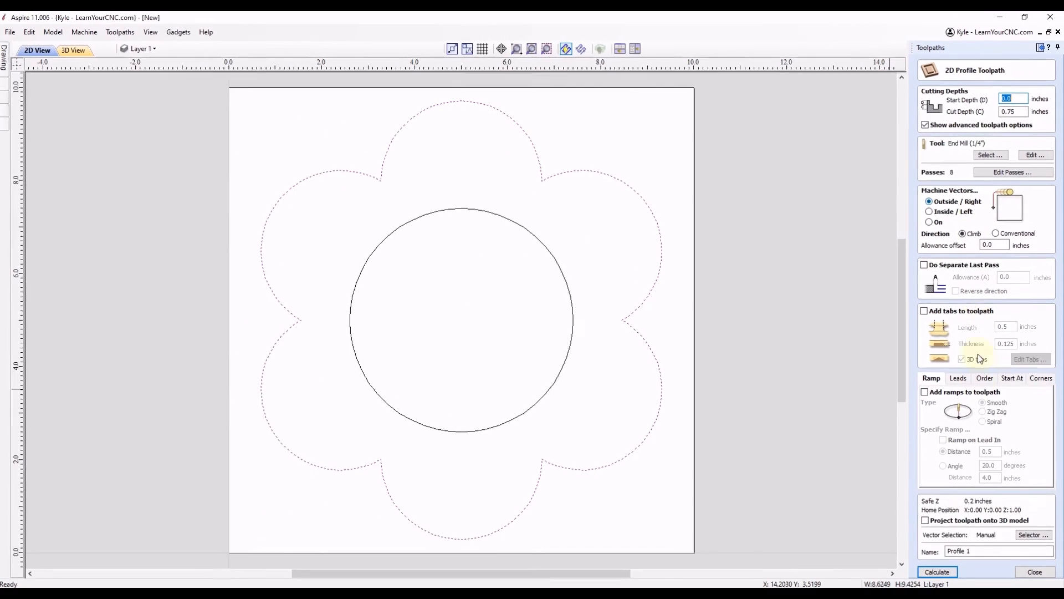
{"action": "left_click", "coordinate": [947, 570]}
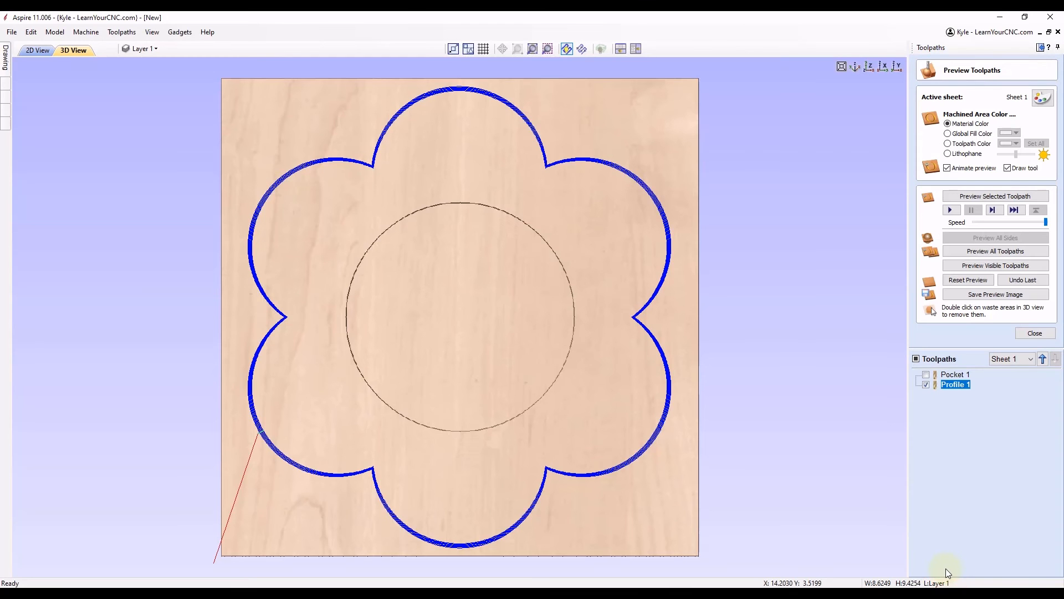
{"action": "left_click", "coordinate": [981, 197]}
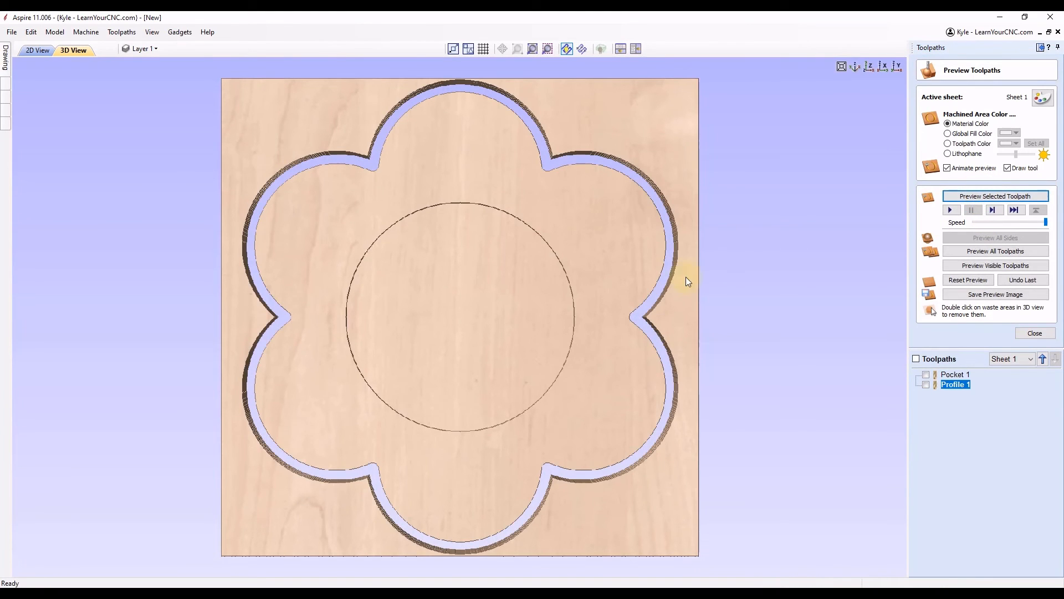
Remove the waste material surrounding the flower from the 3D preview
{"action": "left_click_drag", "start_coordinate": [683, 379], "coordinate": [668, 287]}
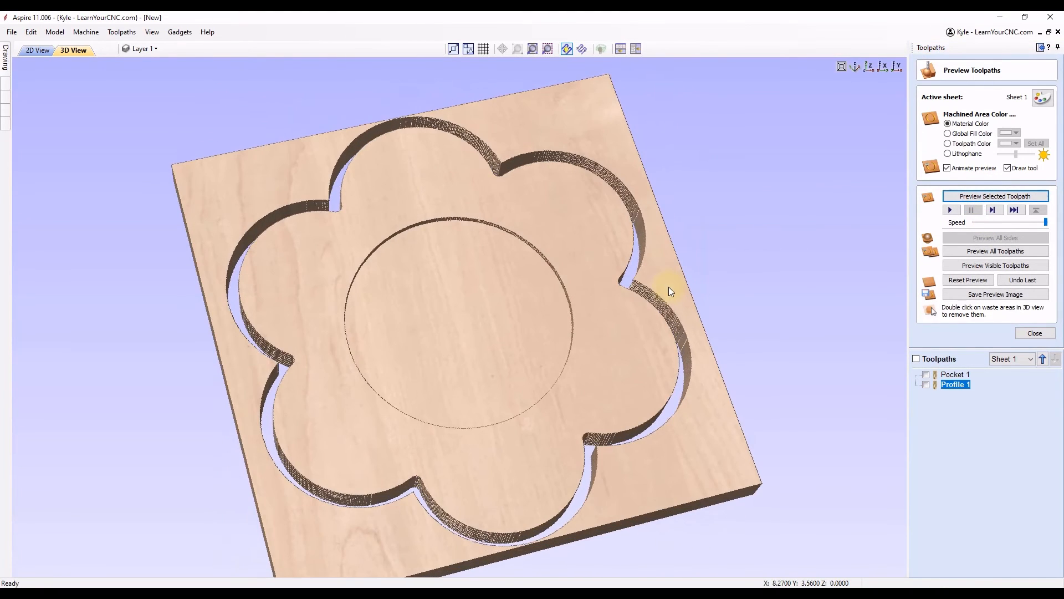
{"action": "double_click", "coordinate": [573, 110]}
{"action": "scroll", "coordinate": [481, 337], "scroll_direction": "up", "scroll_amount": 5}
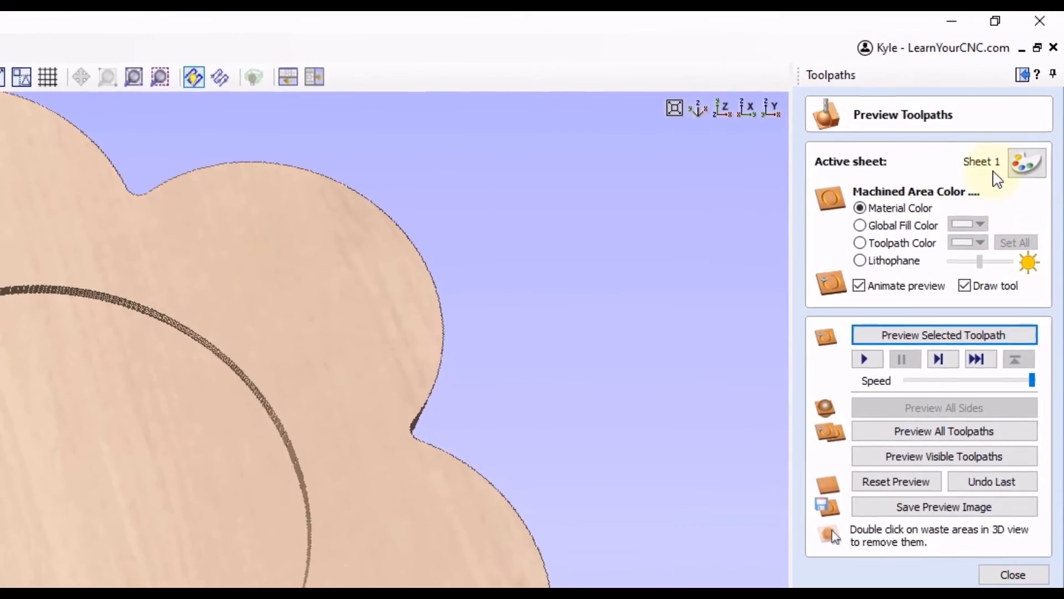
Change the preview material's appearance from a wood texture to a solid light purple color
{"action": "left_click", "coordinate": [1028, 164]}
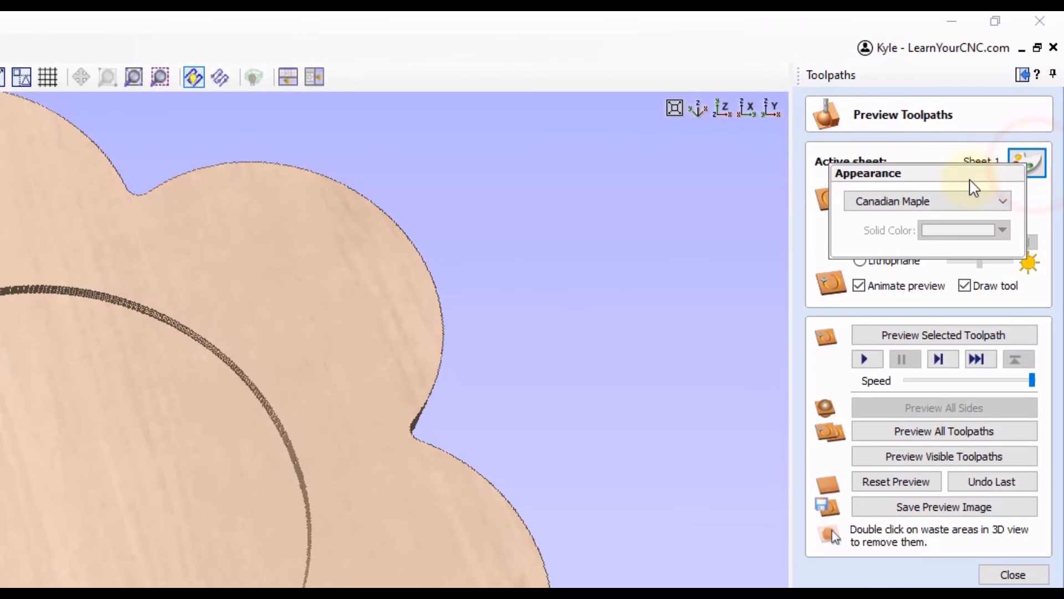
{"action": "left_click", "coordinate": [962, 202]}
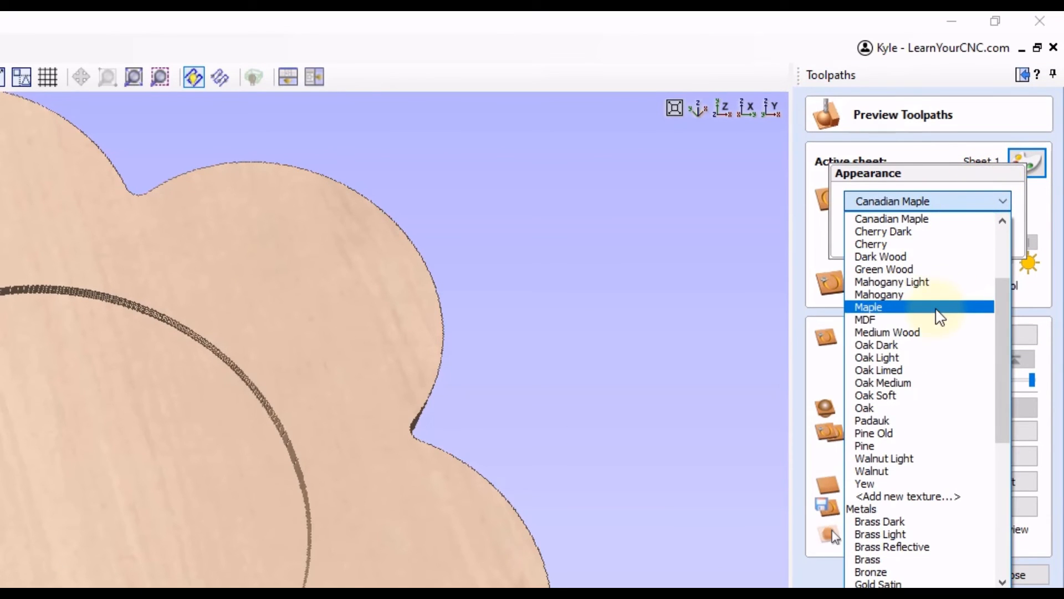
{"action": "left_click_drag", "start_coordinate": [1003, 286], "coordinate": [1000, 238]}
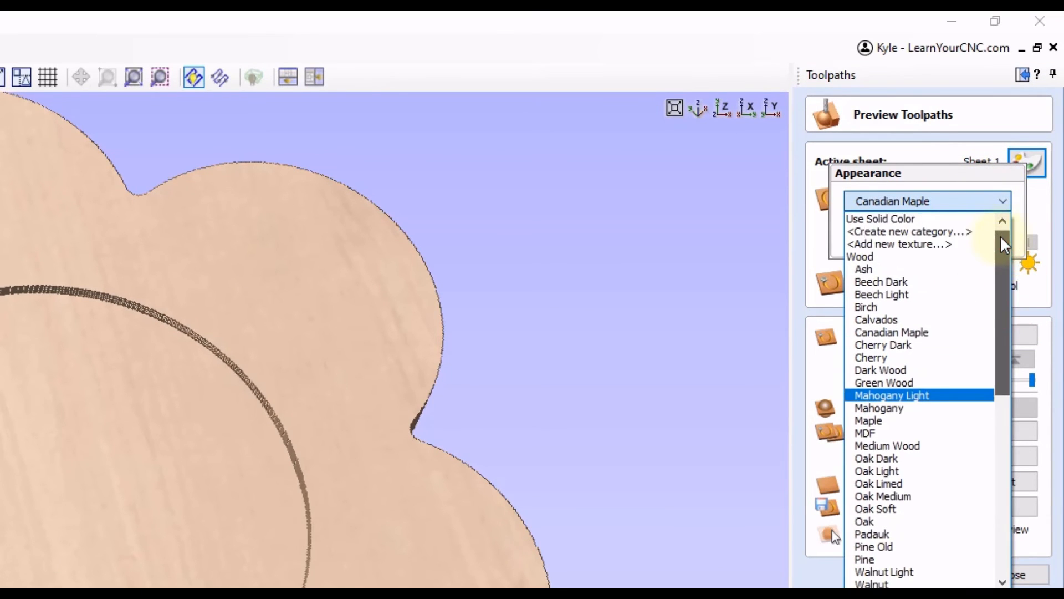
{"action": "left_click", "coordinate": [901, 218]}
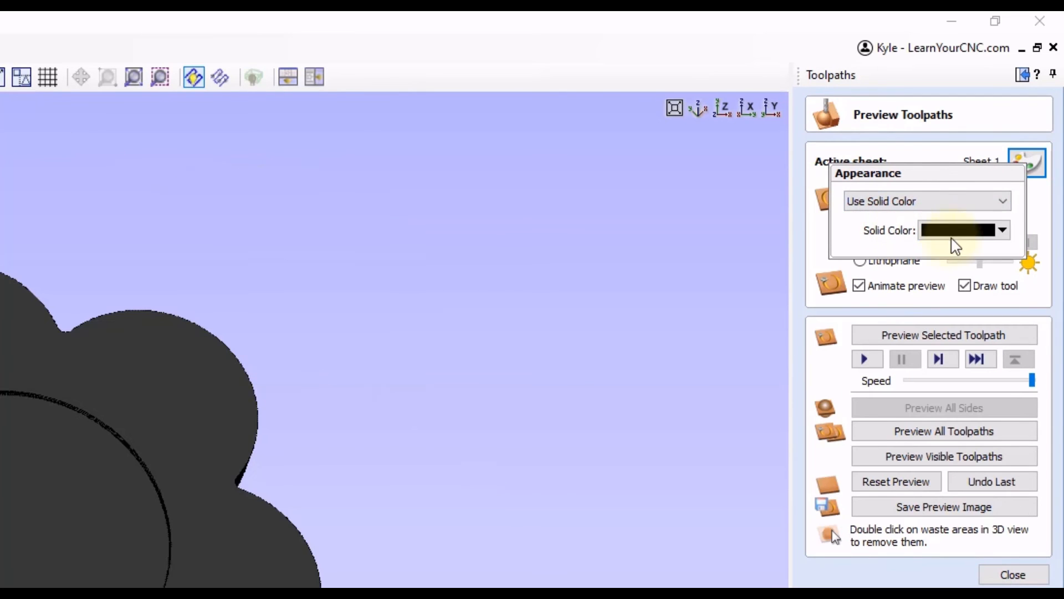
{"action": "left_click", "coordinate": [976, 232]}
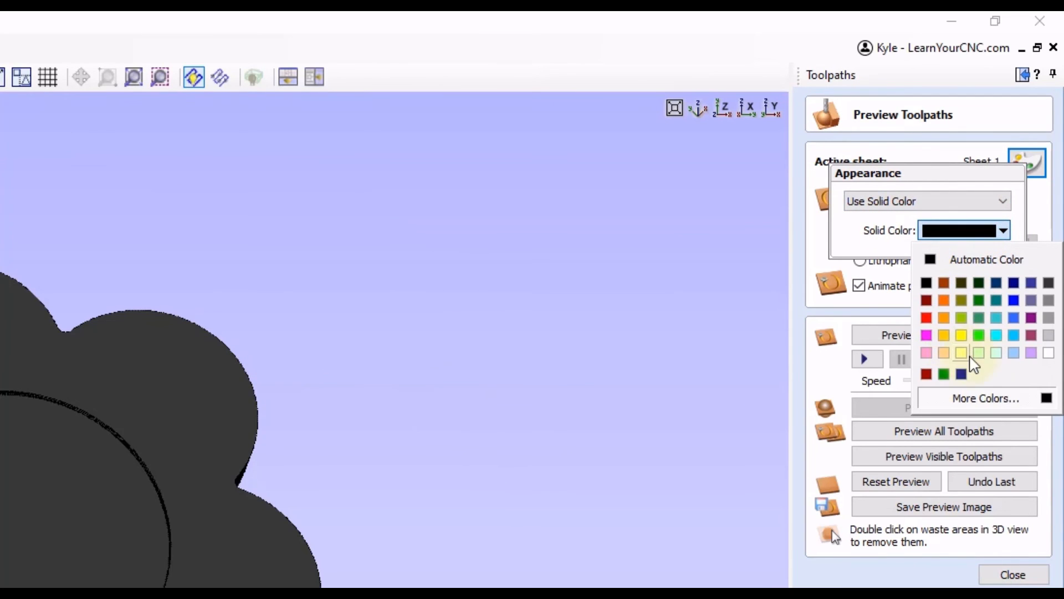
{"action": "left_click", "coordinate": [1031, 354]}
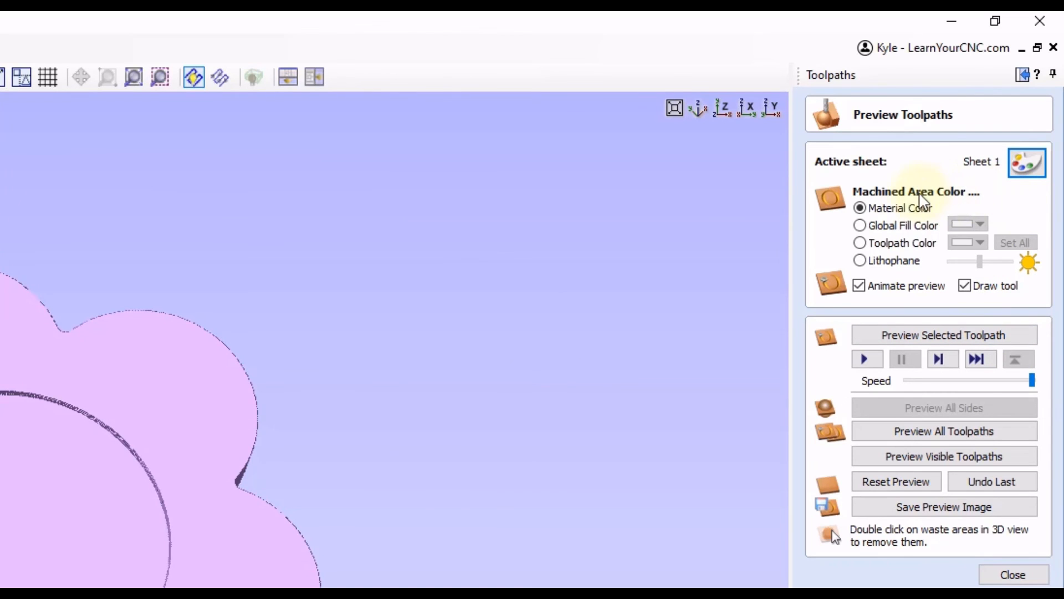
Show the machined pocket with the golden yellow global fill color and inspect the flower from different angles
{"action": "left_click", "coordinate": [898, 225]}
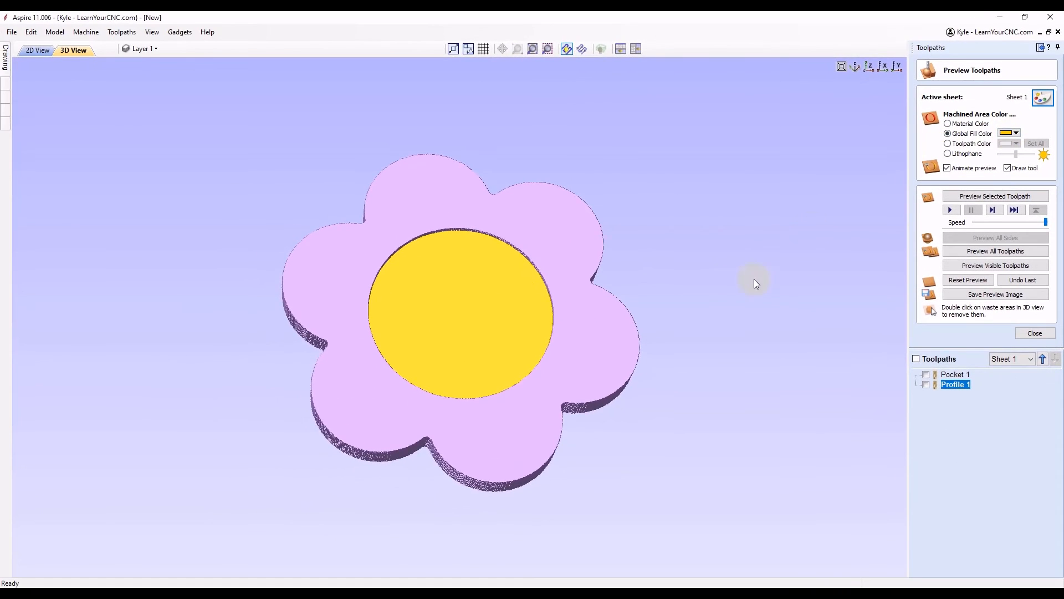
{"action": "mouse_move", "coordinate": [575, 228]}
{"action": "left_mouse_down"}
{"action": "mouse_move", "coordinate": [559, 256]}
{"action": "mouse_move", "coordinate": [449, 304]}
{"action": "left_mouse_up"}
{"action": "left_click_drag", "start_coordinate": [385, 371], "coordinate": [450, 270]}
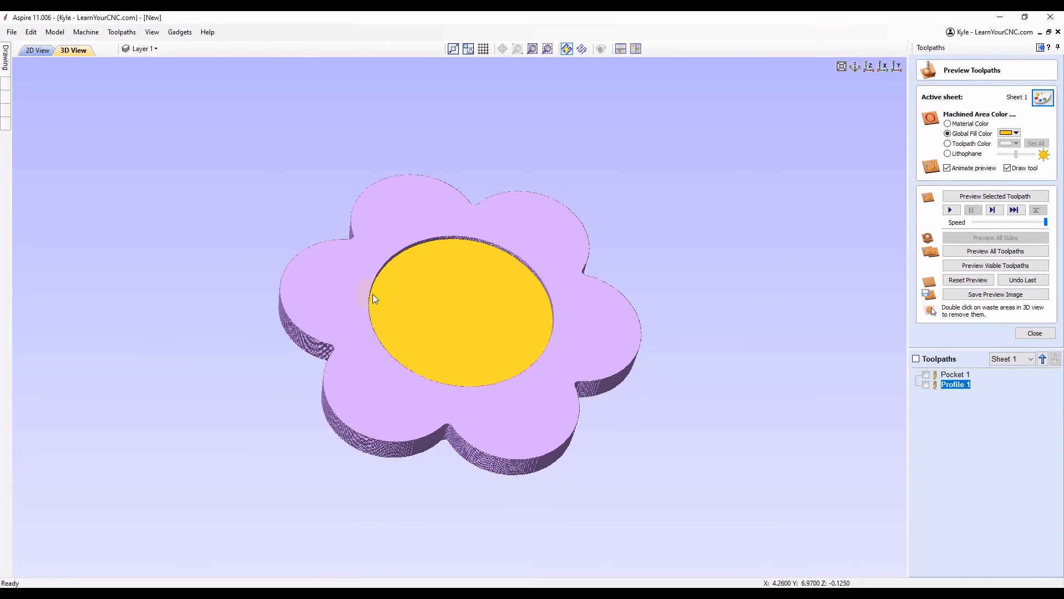